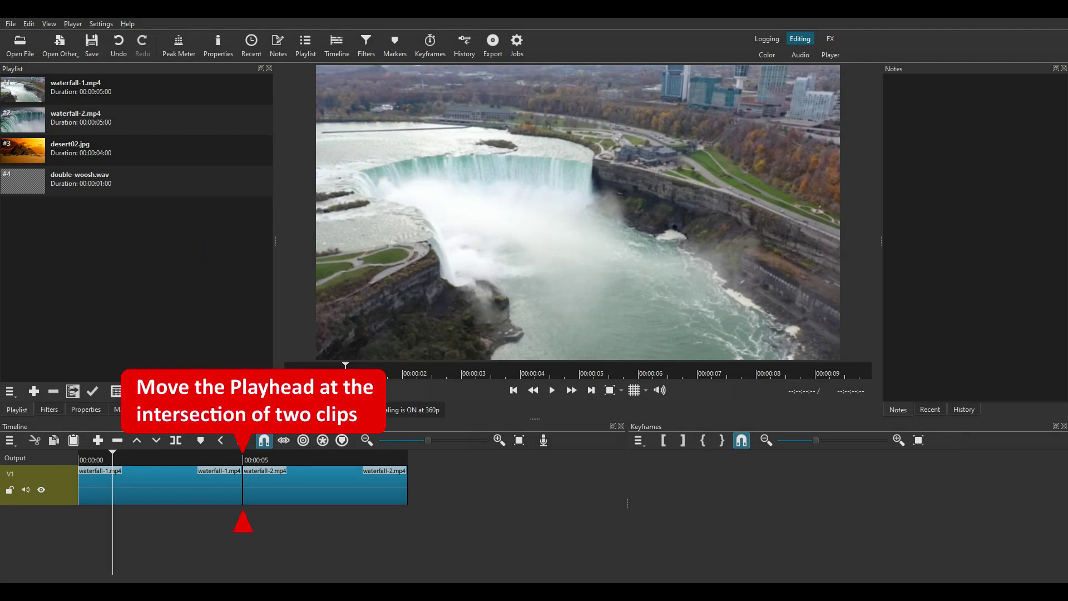
Create a 1-second transition between the waterfall clips by overlapping waterfall-2.mp4 onto waterfall-1.mp4 back to 00:00:04:00
click(595, 389)
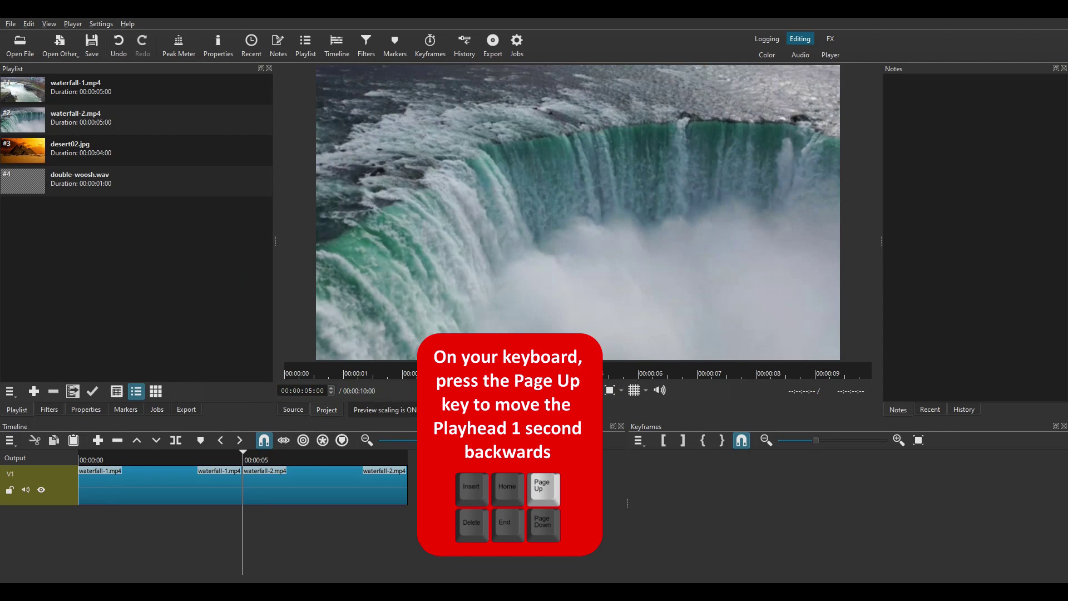
key(Page_Up)
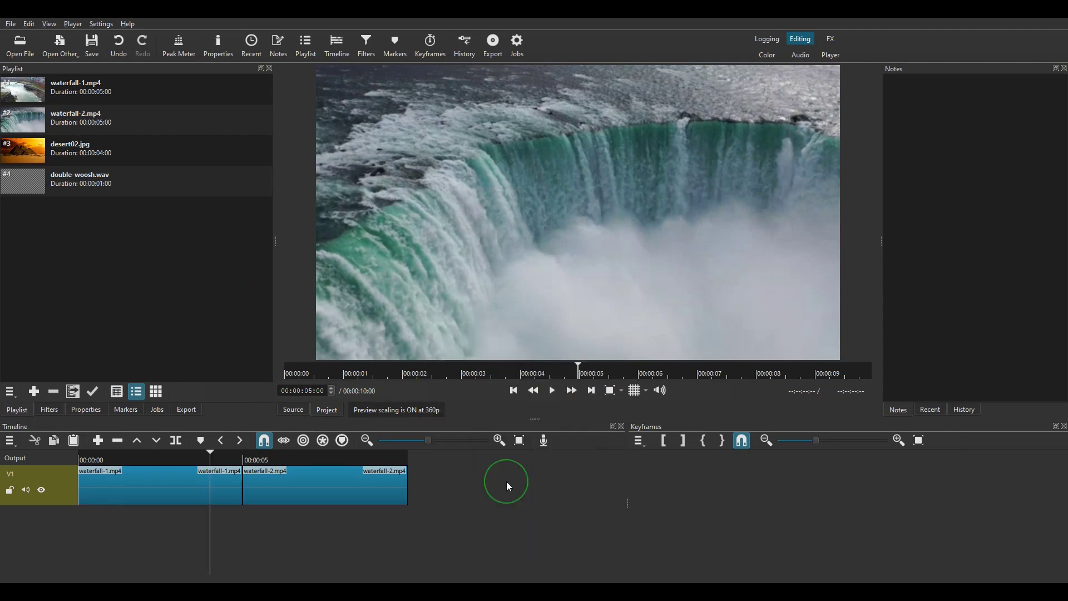
click(339, 481)
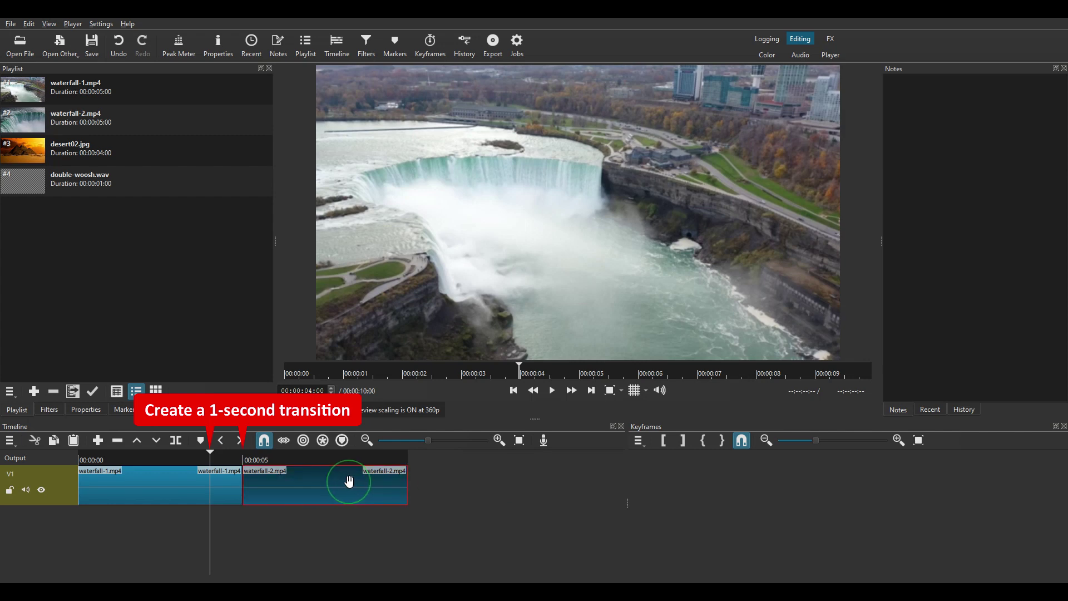
drag(353, 482, 313, 477)
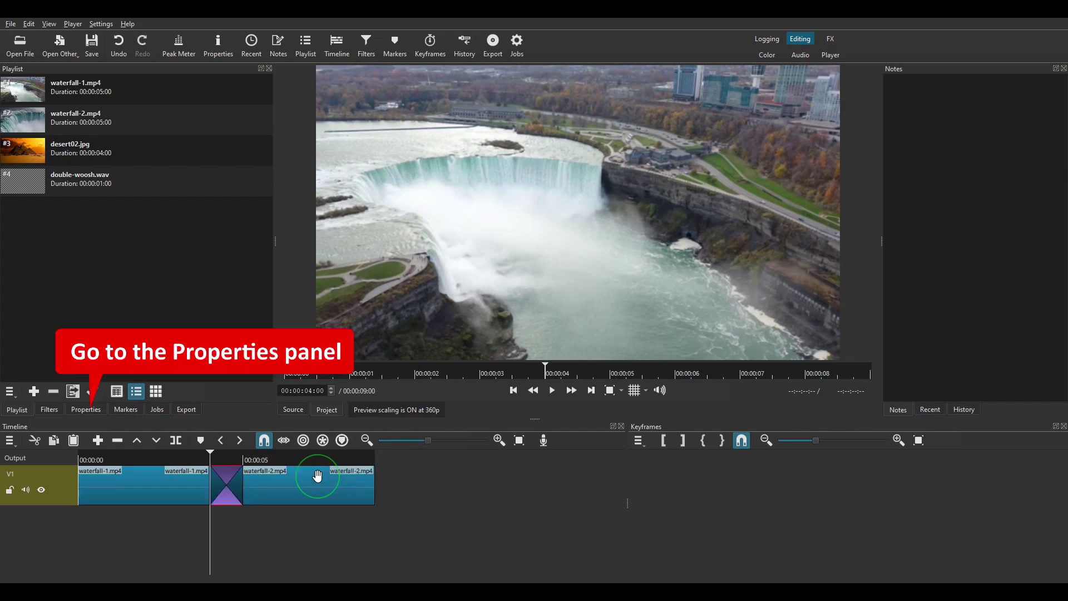
Set the transition's video type to Cut with a position of 50%
click(87, 409)
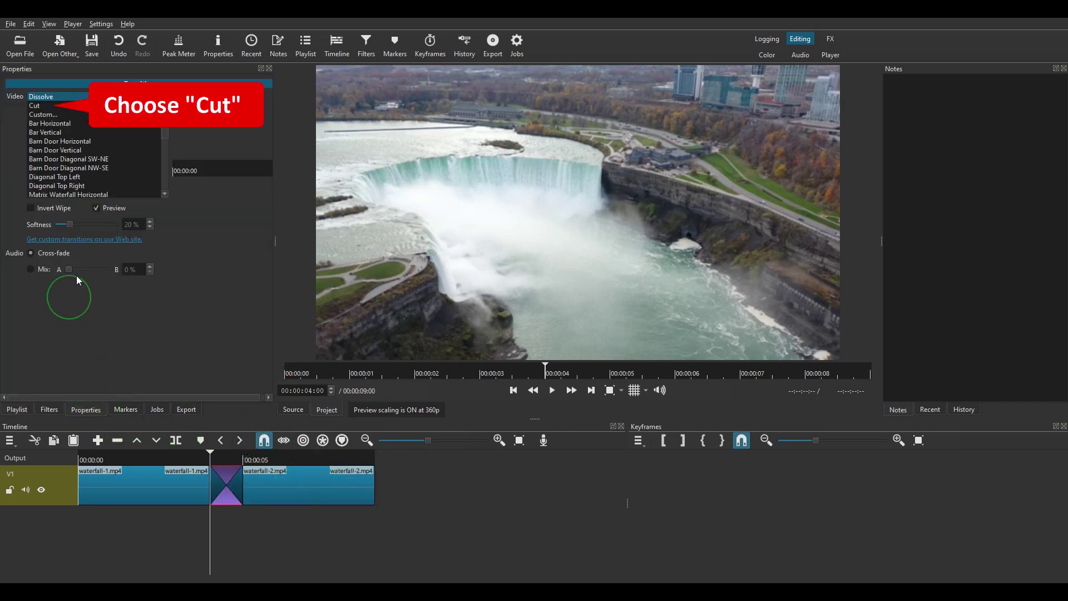
click(36, 105)
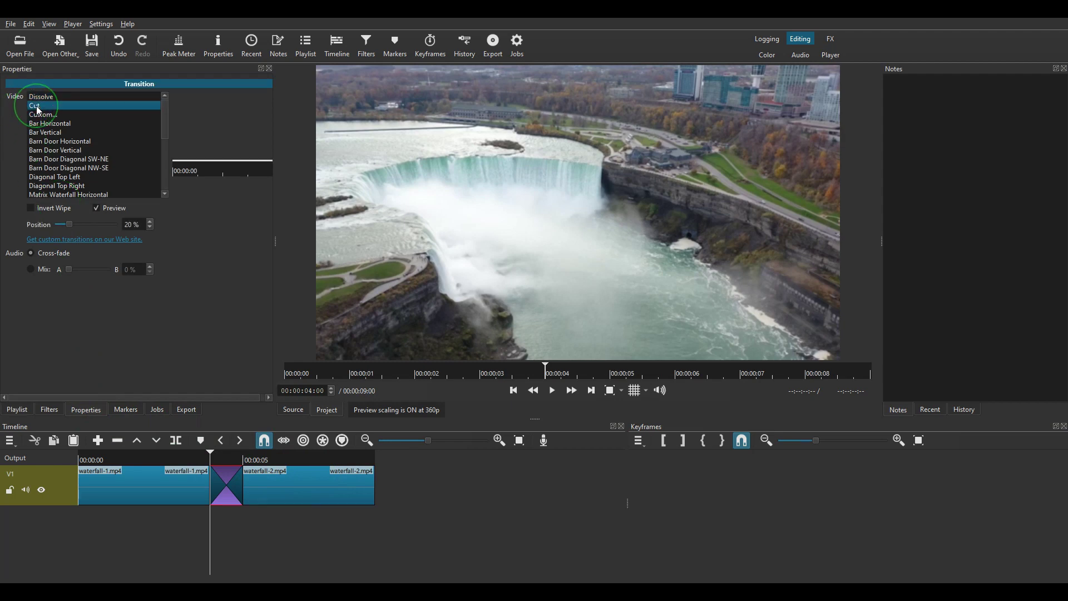
double_click(139, 225)
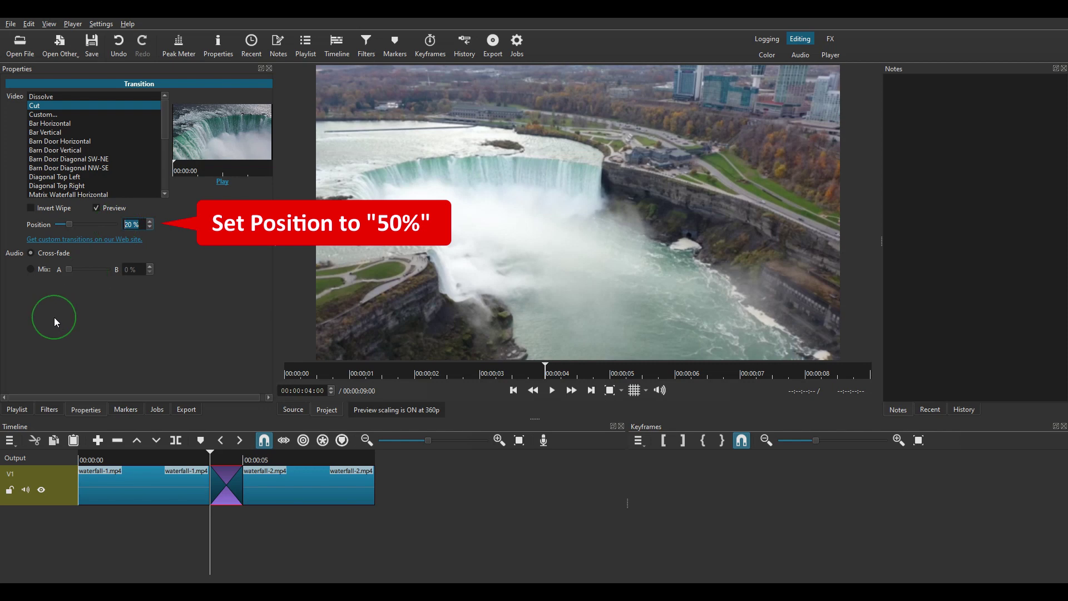
text(50)
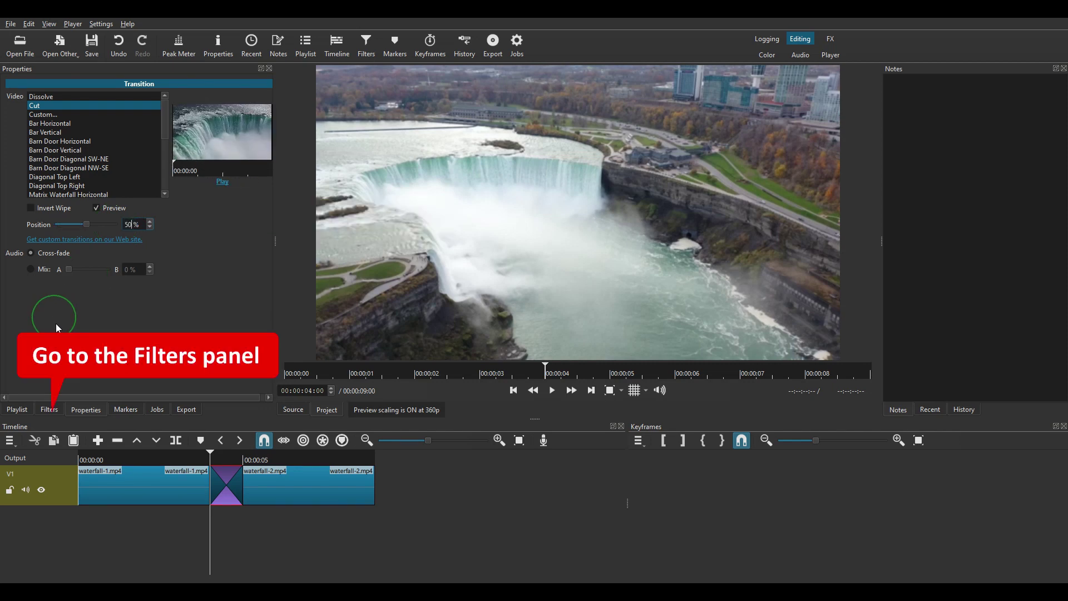
Apply the filter set TRANS_MB__Flip-Horizontal_1-sec_Cut-50pc_720p_24fps to the transition
click(47, 410)
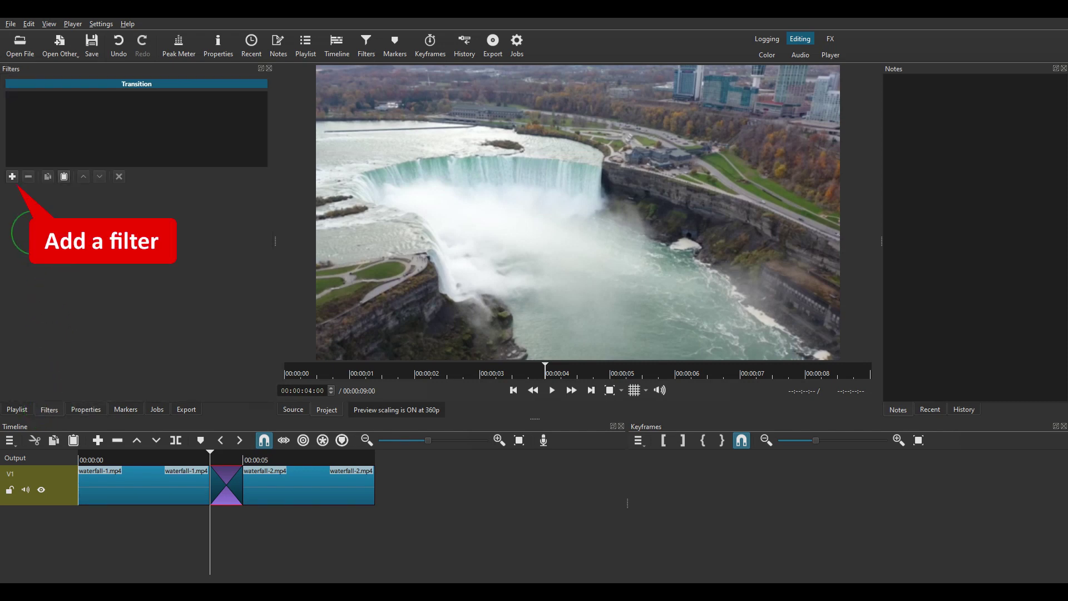
click(12, 177)
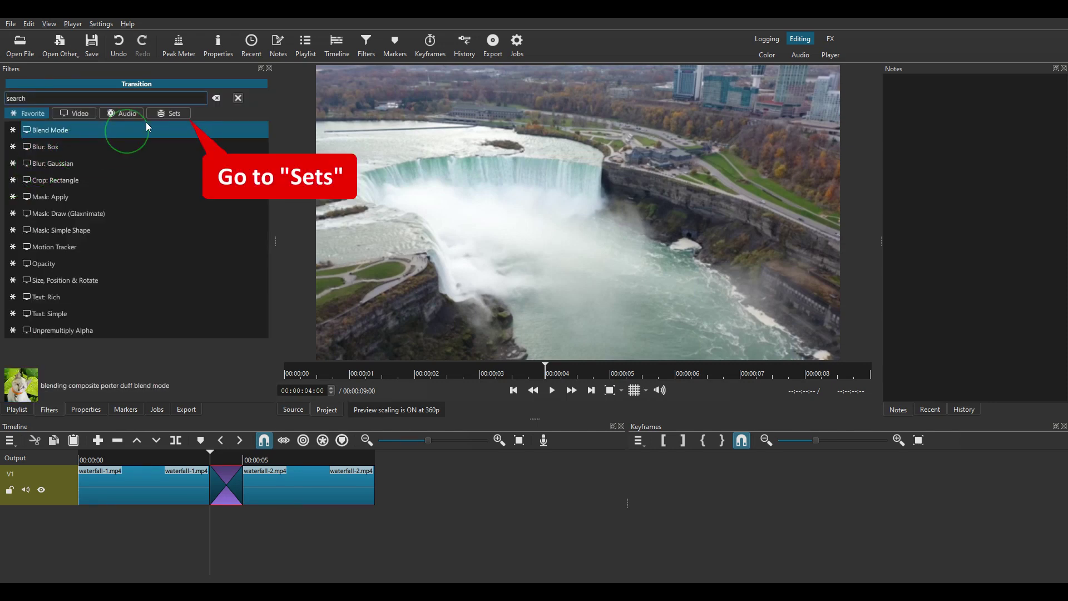
click(181, 113)
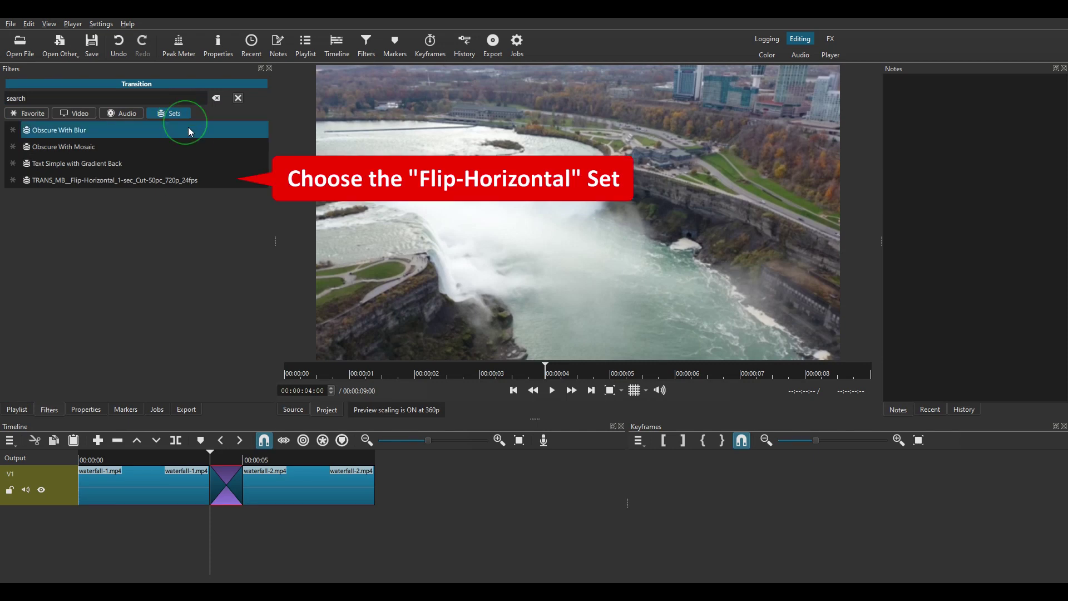
click(194, 179)
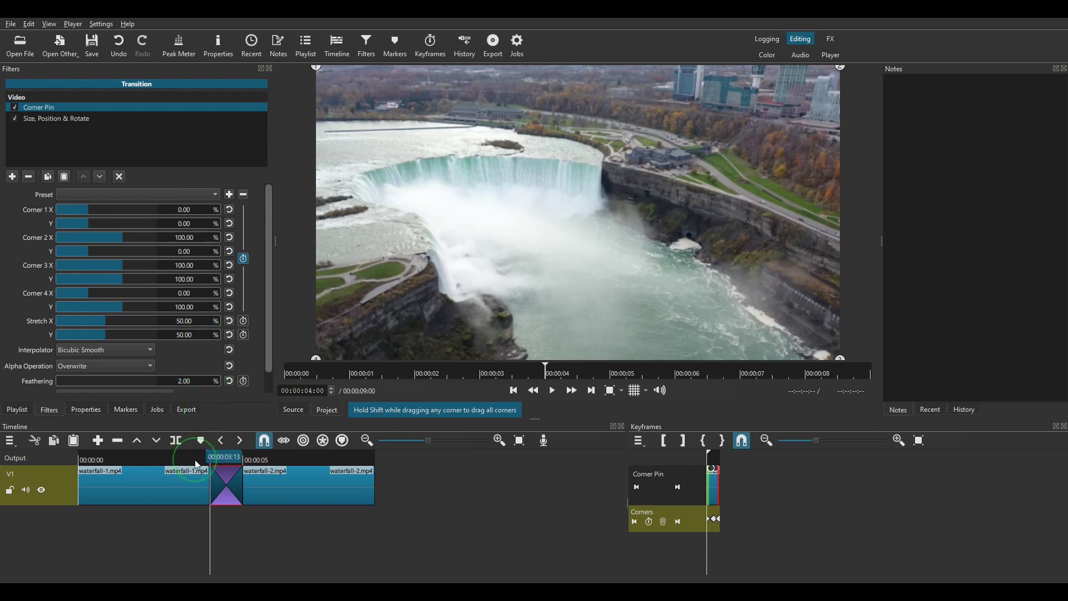
Play the timeline from about 3 seconds through the flip transition, then pause it
click(179, 458)
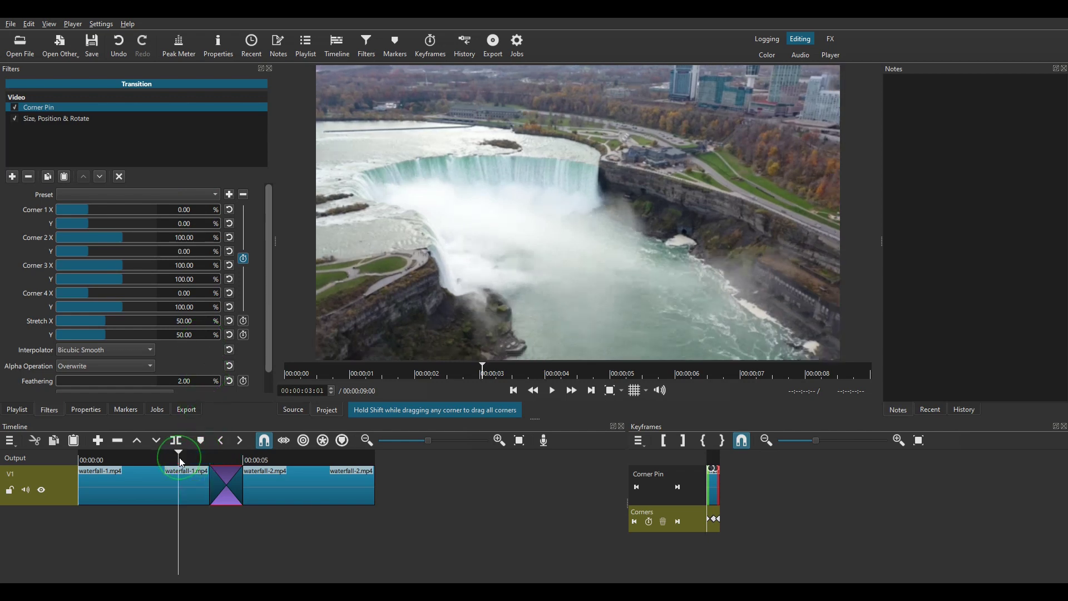
click(552, 394)
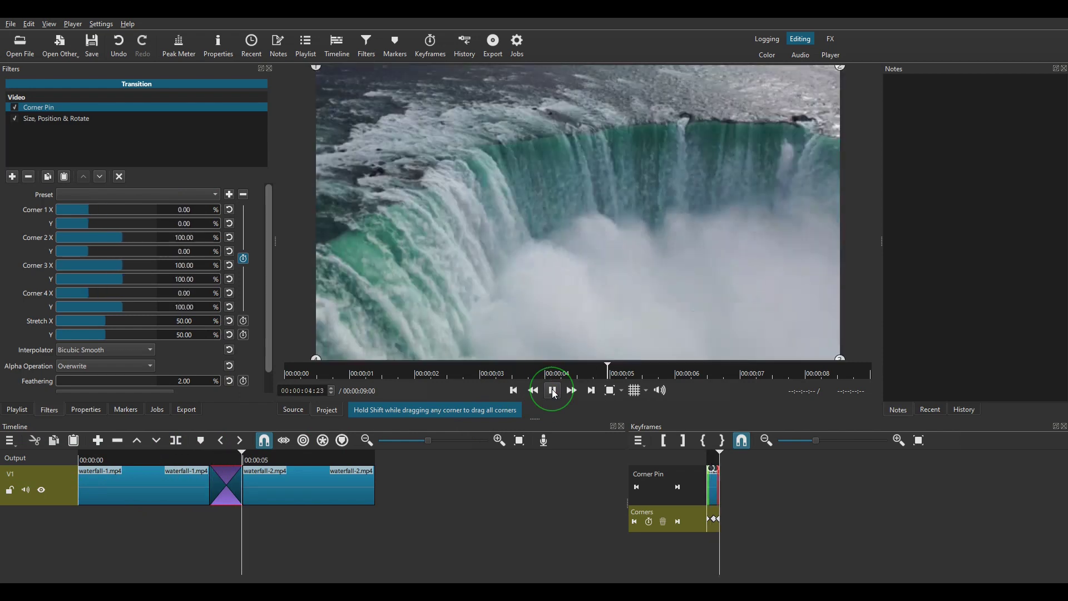
click(553, 391)
Set the background color of the transition's Size, Position & Rotate filter to green (#00aa7f) and deselect the filter
click(216, 457)
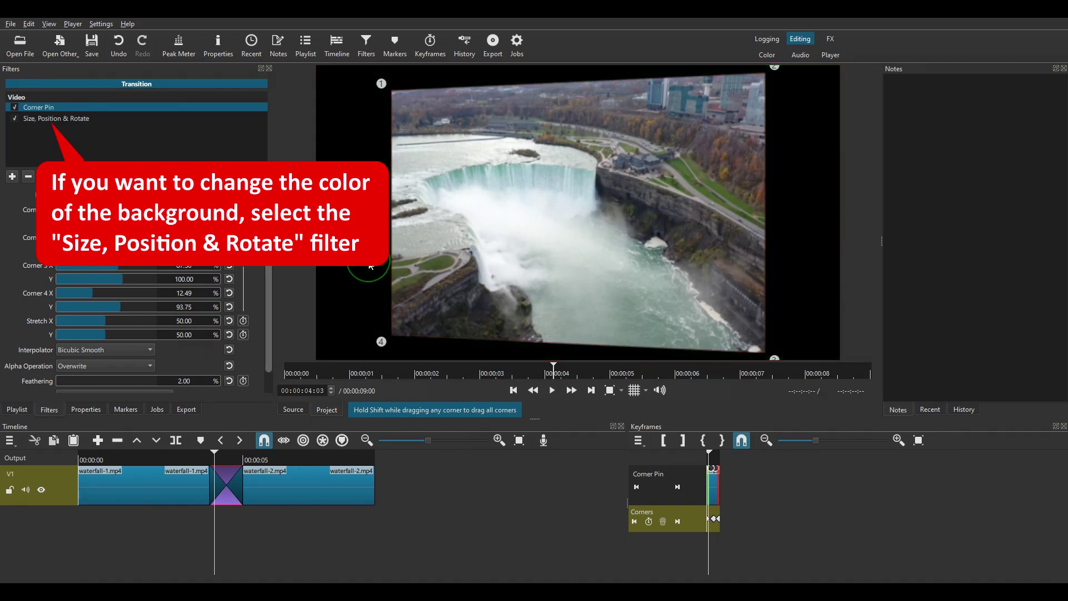
click(55, 119)
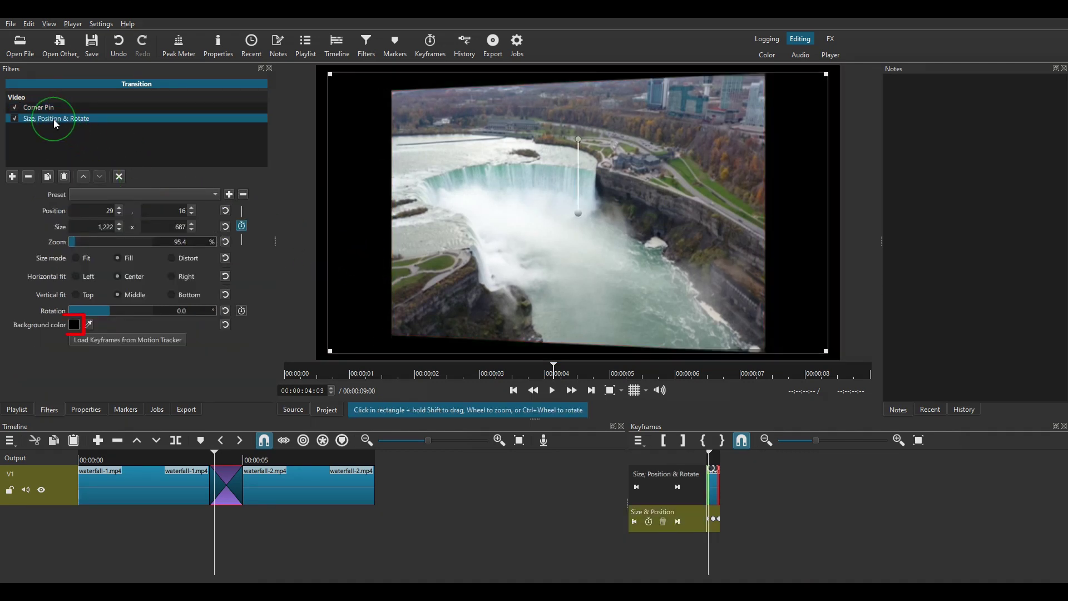
click(75, 325)
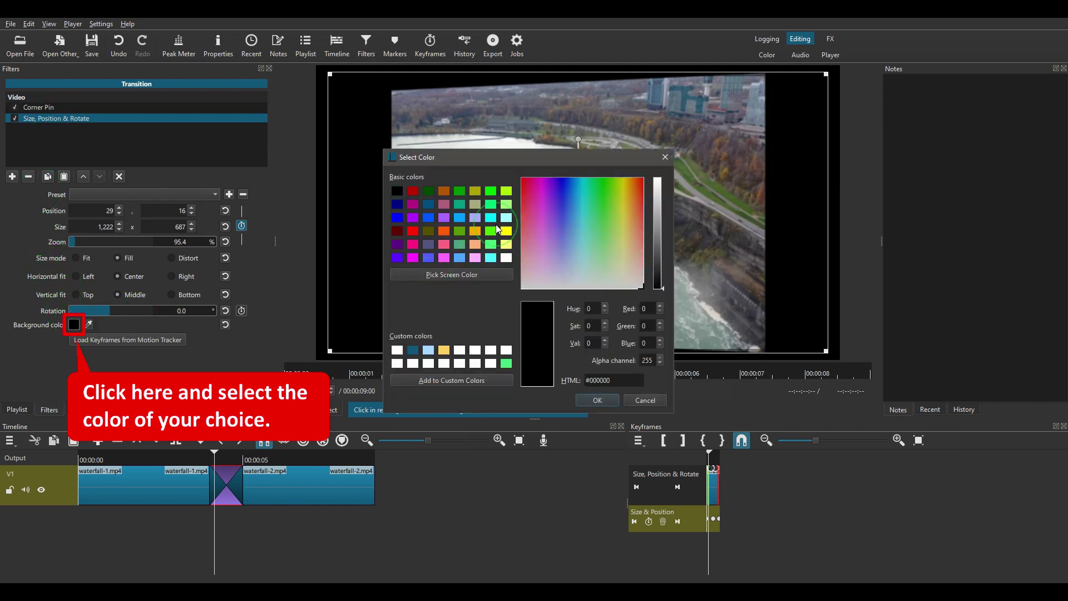
click(461, 204)
click(597, 400)
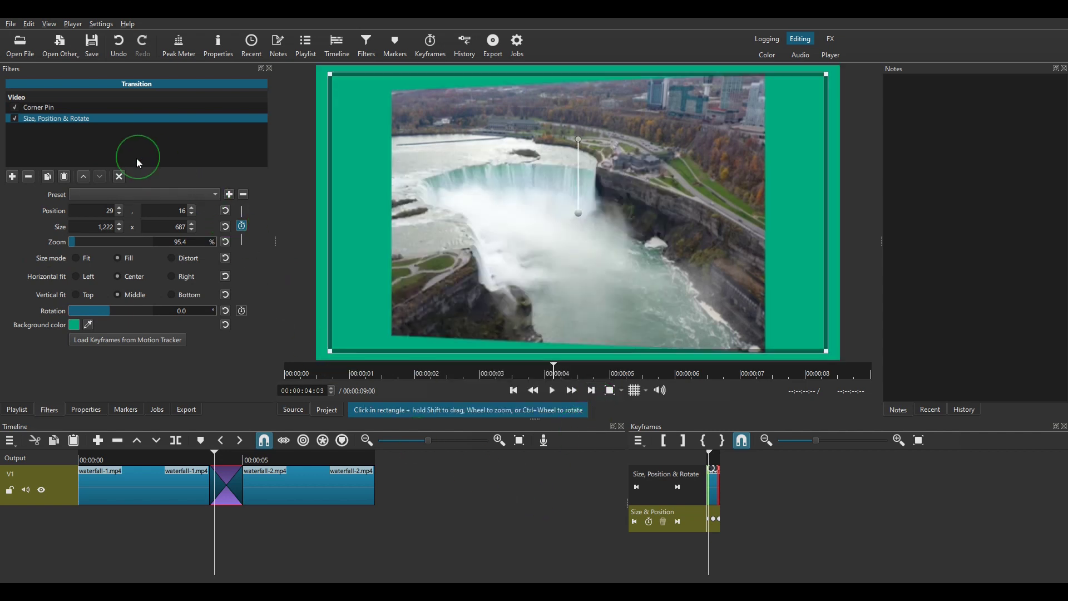
click(119, 176)
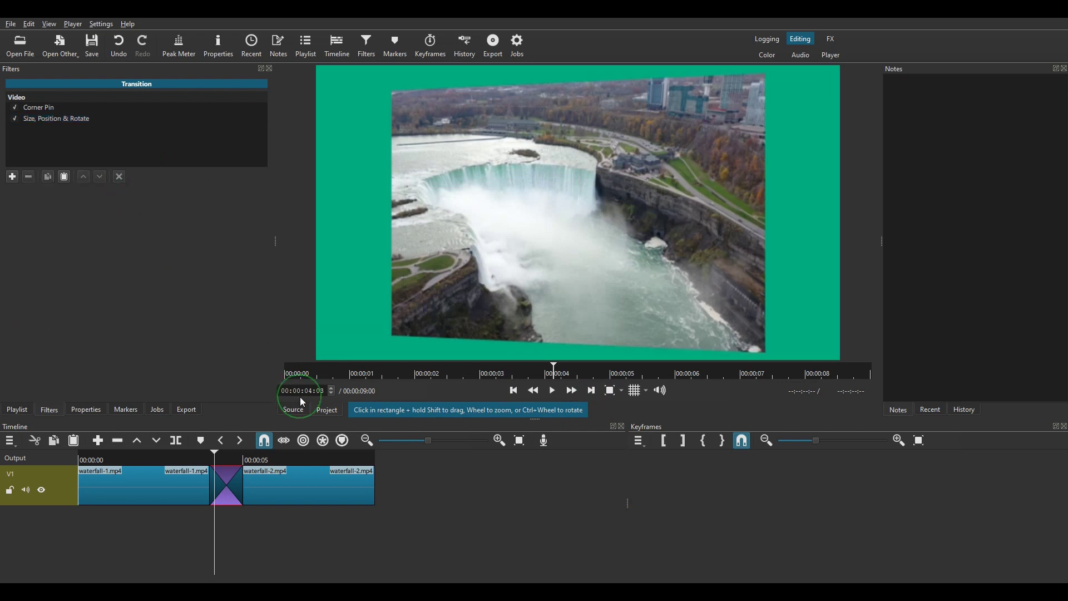
Step frame by frame through the transition to examine the flip against the green background, then return near its start
click(331, 388)
click(331, 389)
click(331, 388)
click(331, 388)
click(331, 388)
click(331, 388)
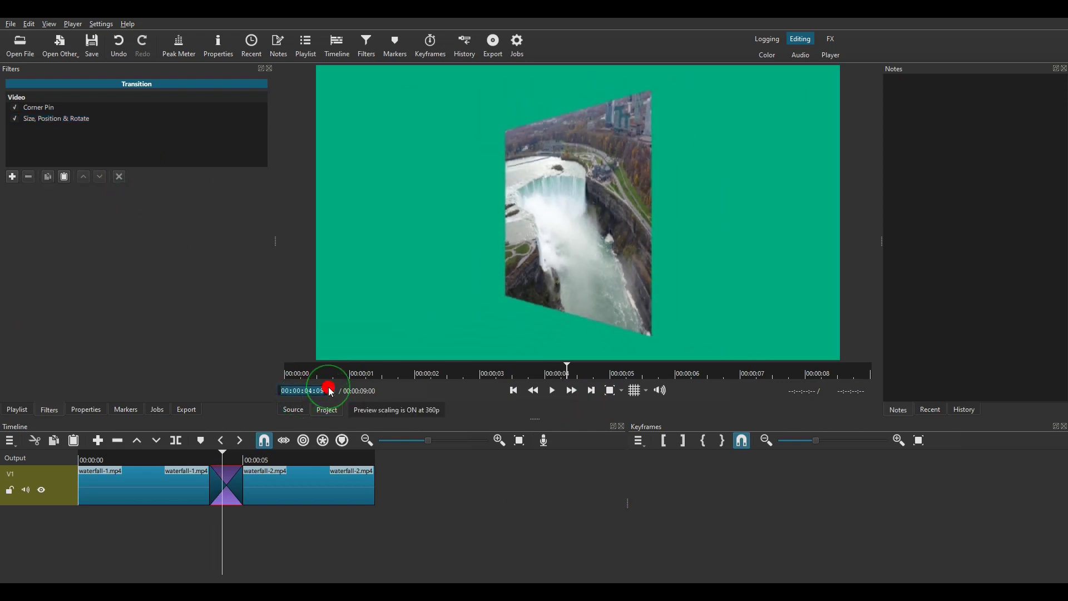
click(331, 388)
click(216, 459)
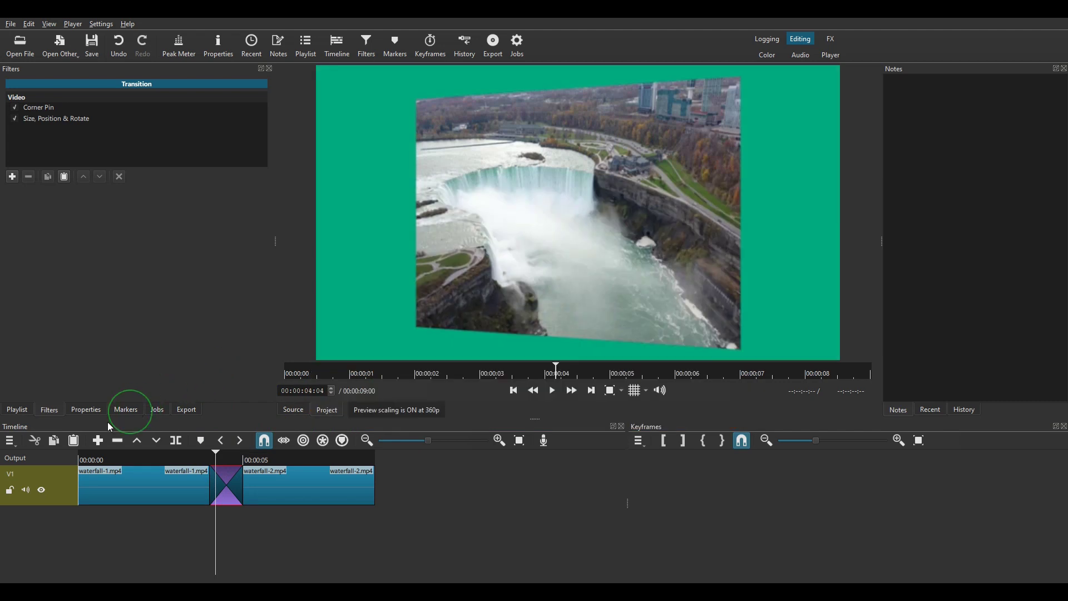
Add an empty video track below the waterfall clips and place desert02.jpg on it beneath the transition
click(9, 440)
mouse_move(43, 456)
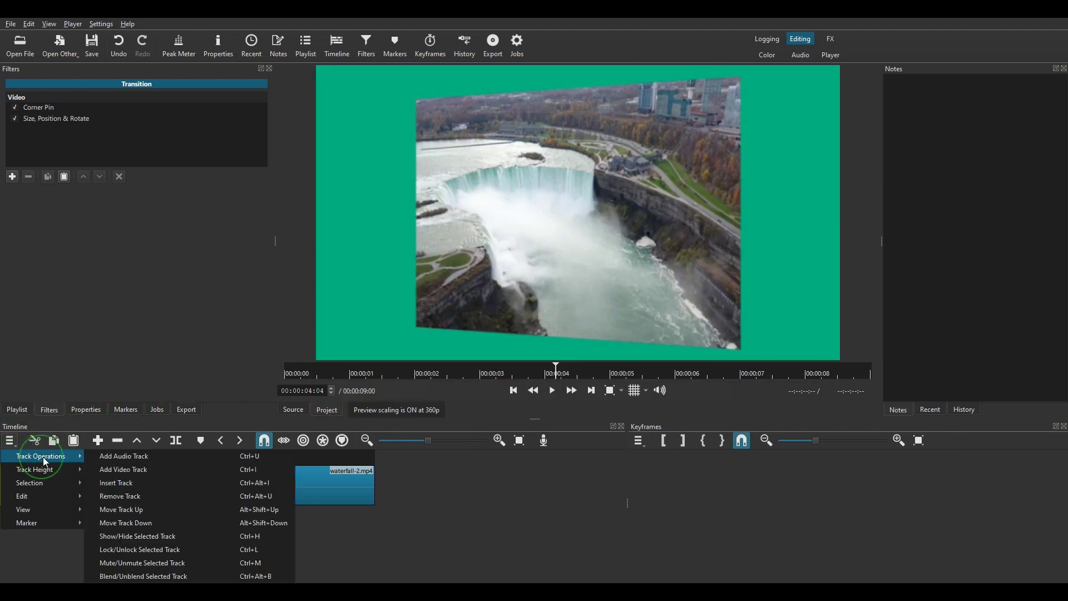
click(152, 470)
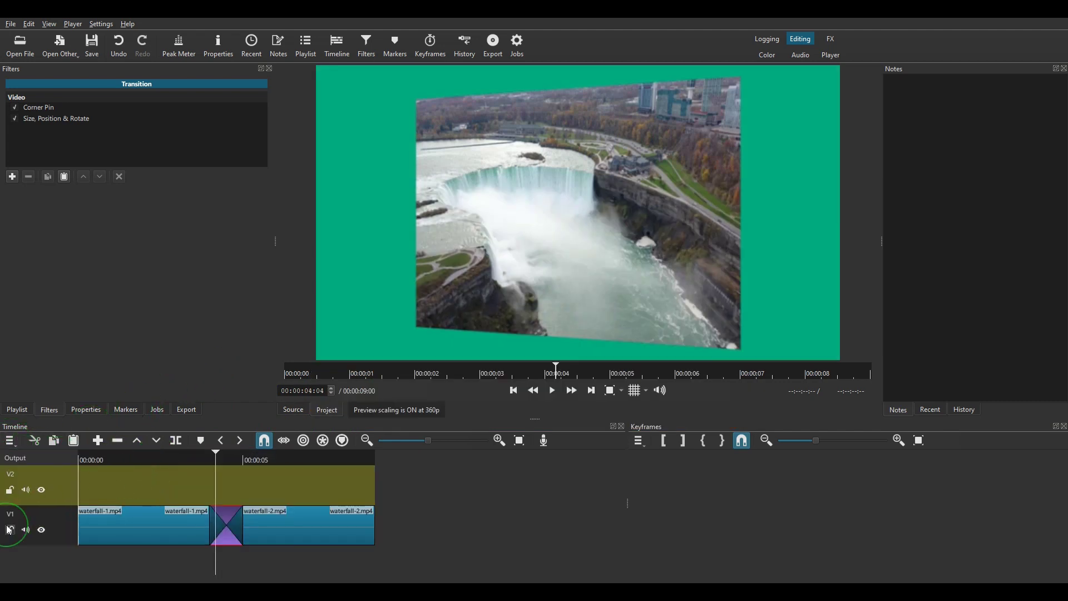
drag(9, 503, 10, 479)
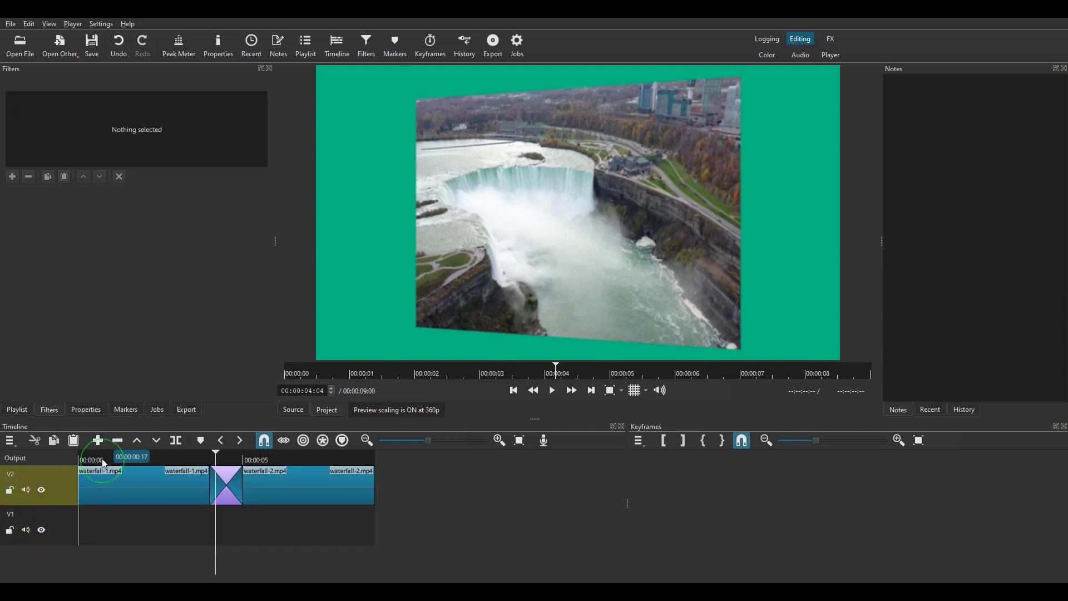
click(16, 409)
drag(22, 150, 156, 542)
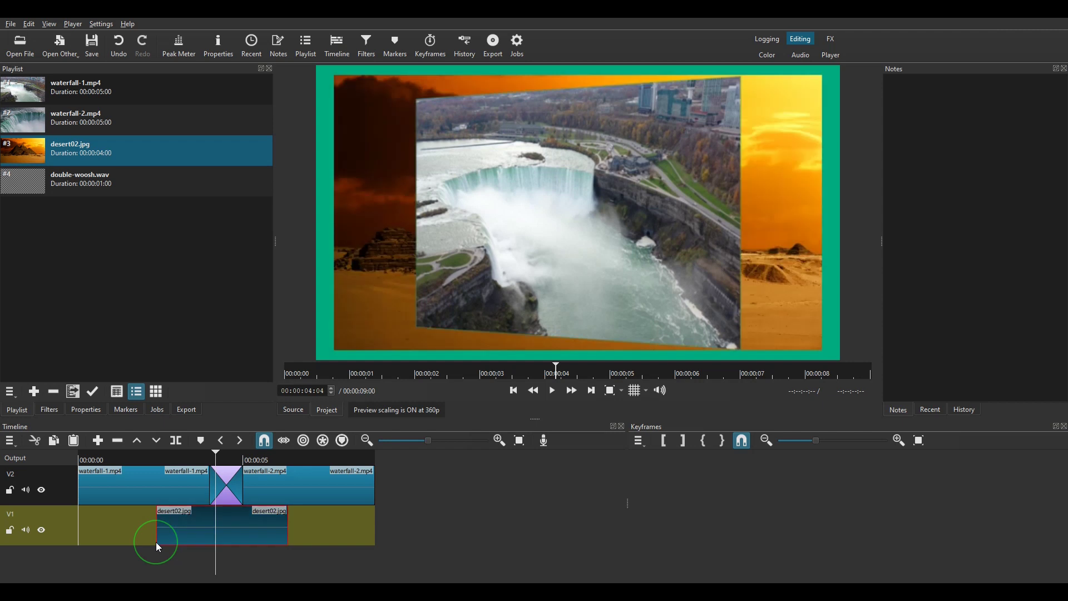
Make the background of the transition's Size, Position & Rotate filter transparent by setting its color's alpha channel to 0
click(230, 479)
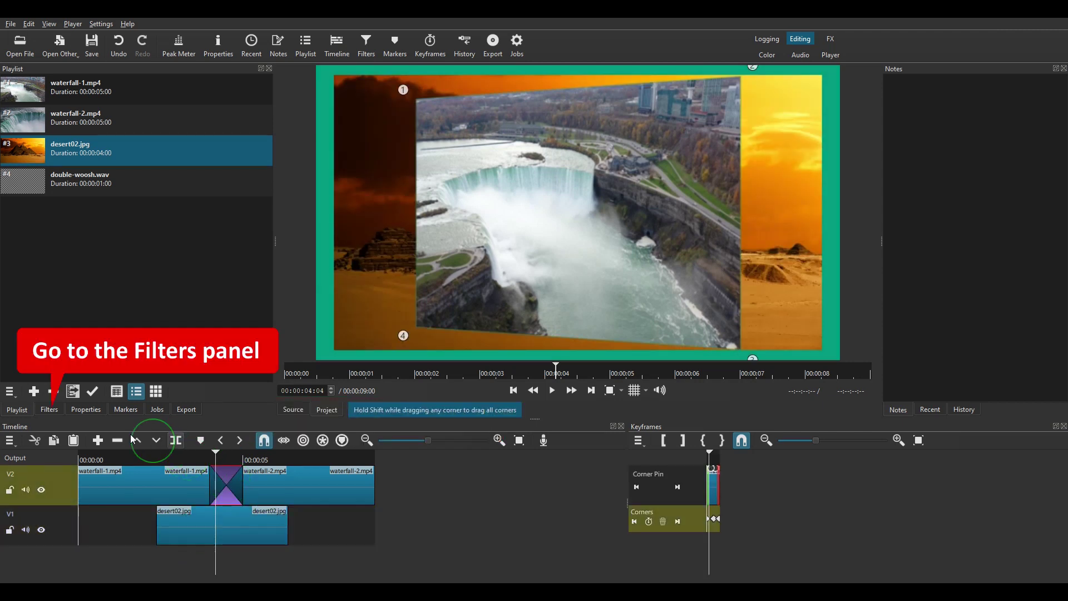
click(46, 410)
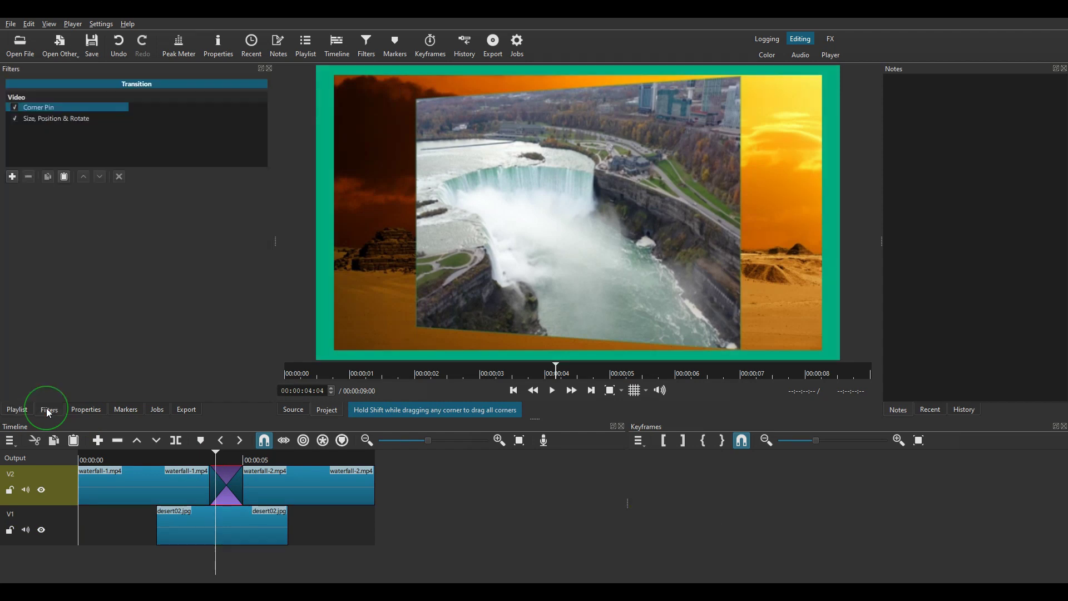
click(53, 119)
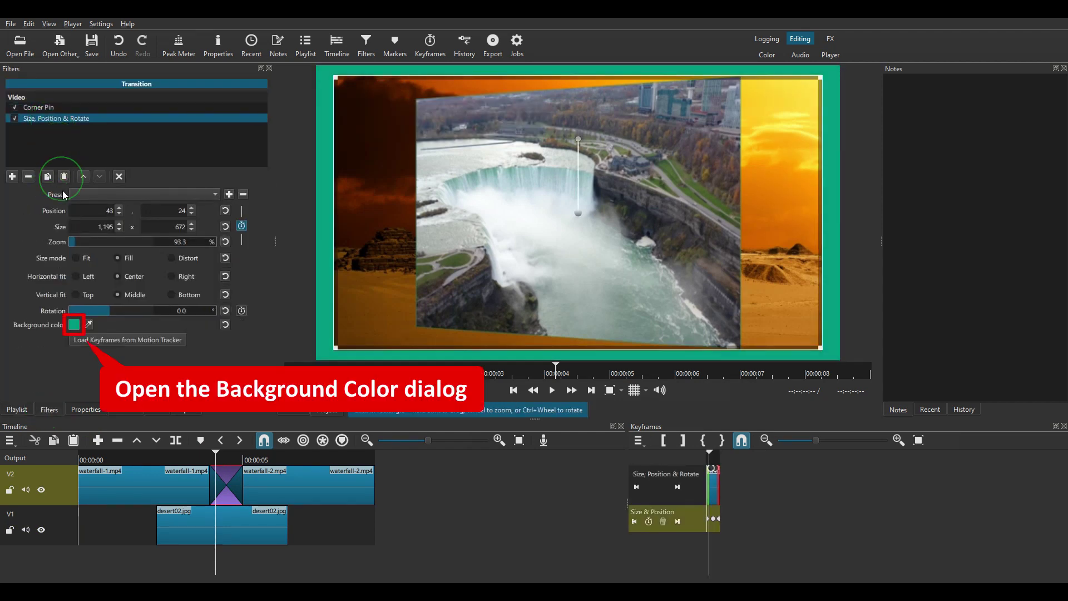
click(75, 326)
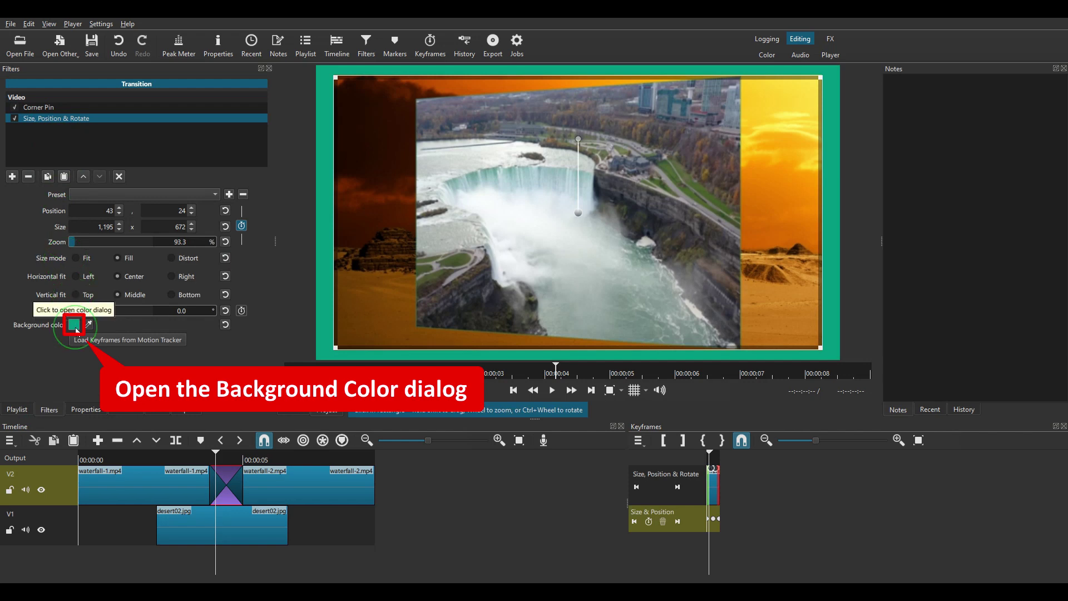
click(75, 325)
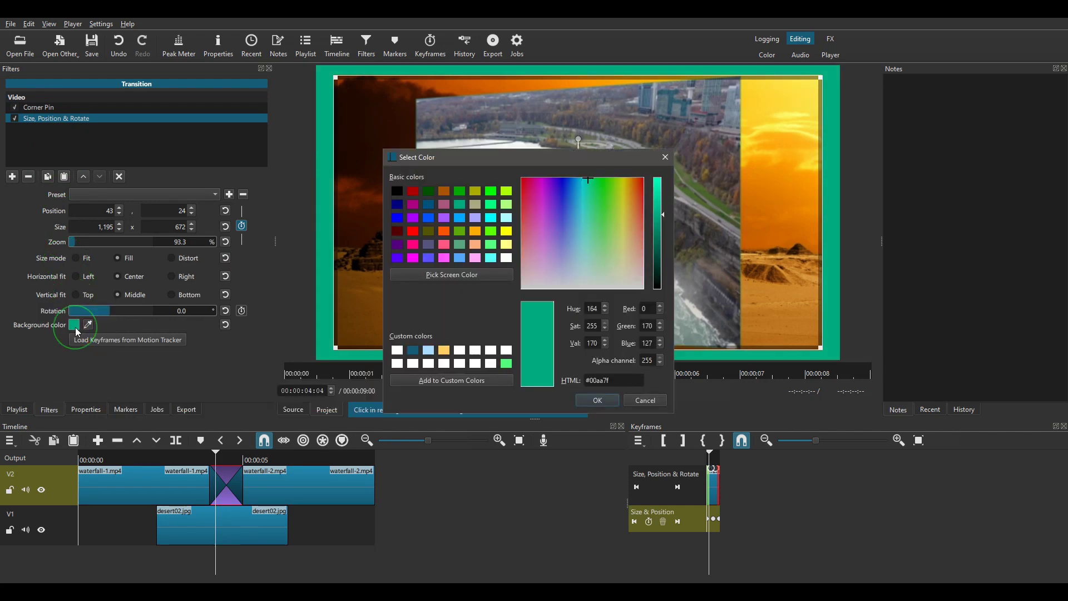
double_click(647, 360)
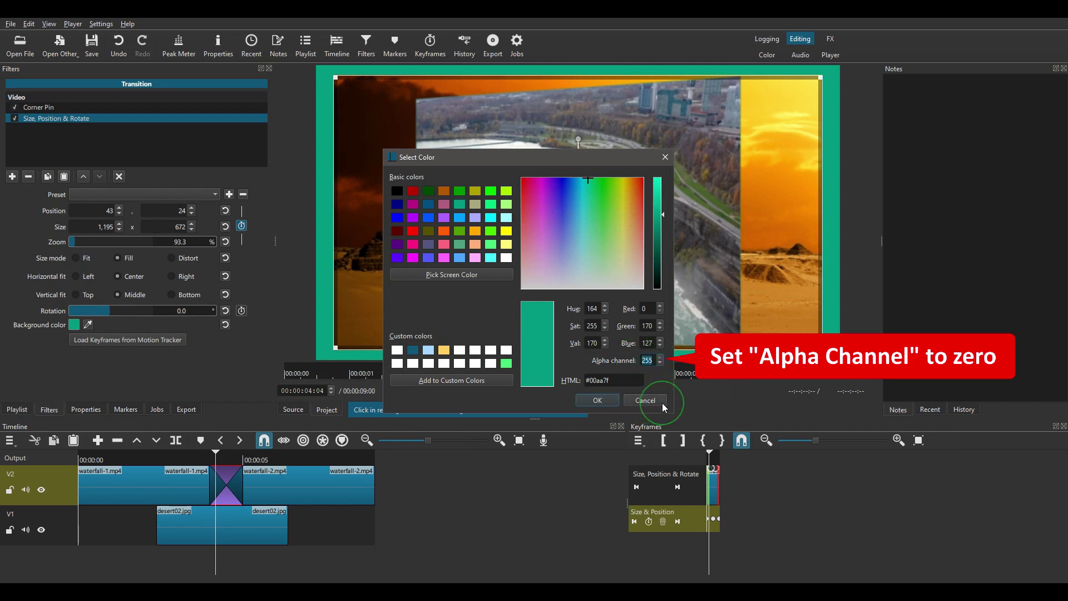
text(0)
click(597, 400)
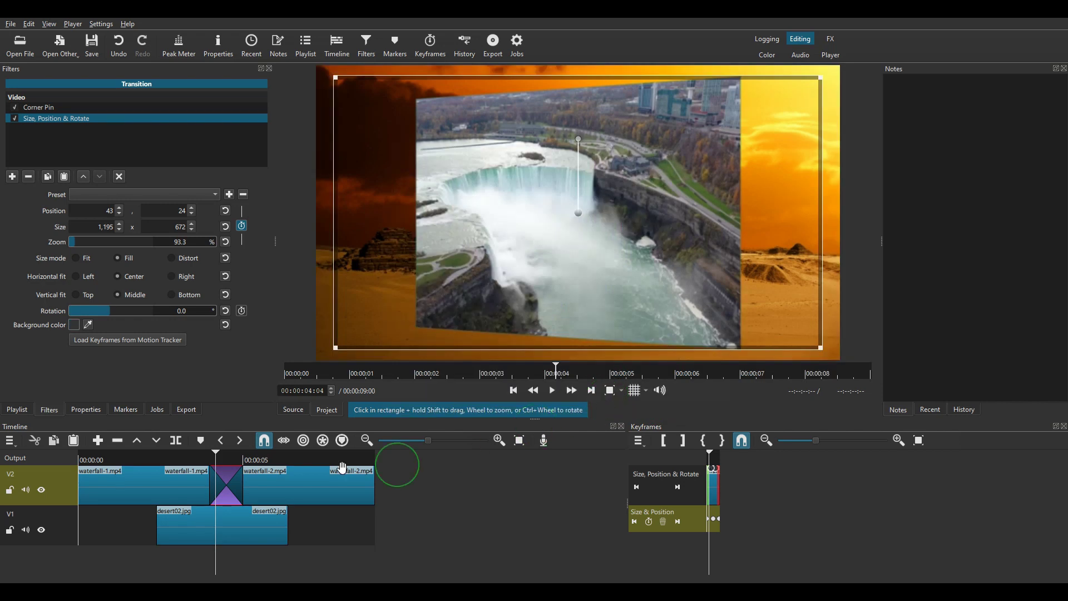
Step forward and back through the transition's frames to examine the flip over the desert image
click(331, 388)
click(332, 388)
click(332, 389)
click(332, 389)
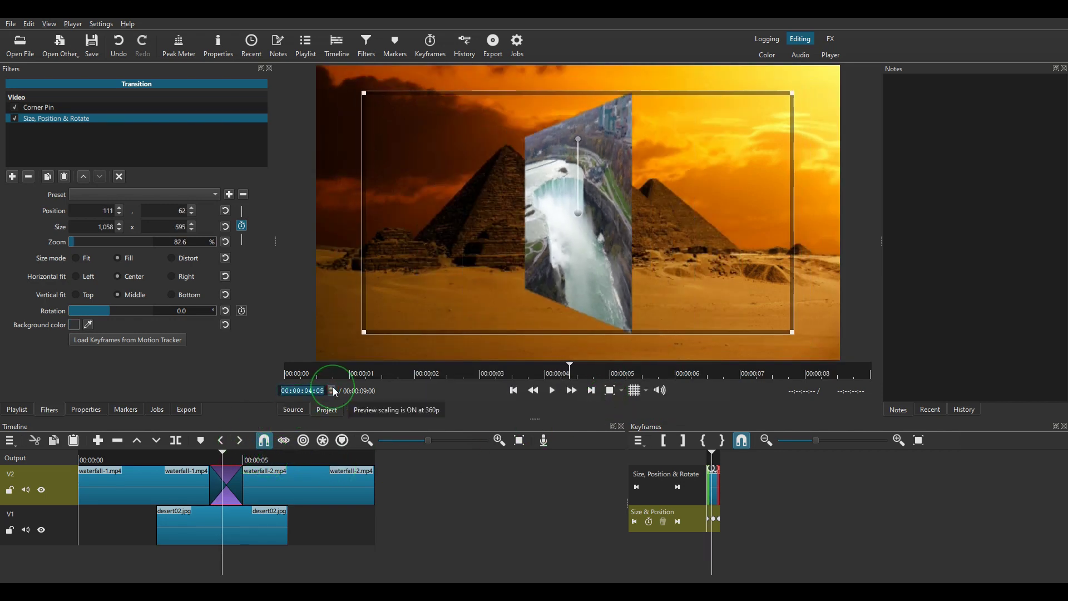
click(332, 389)
click(332, 395)
click(332, 394)
click(332, 395)
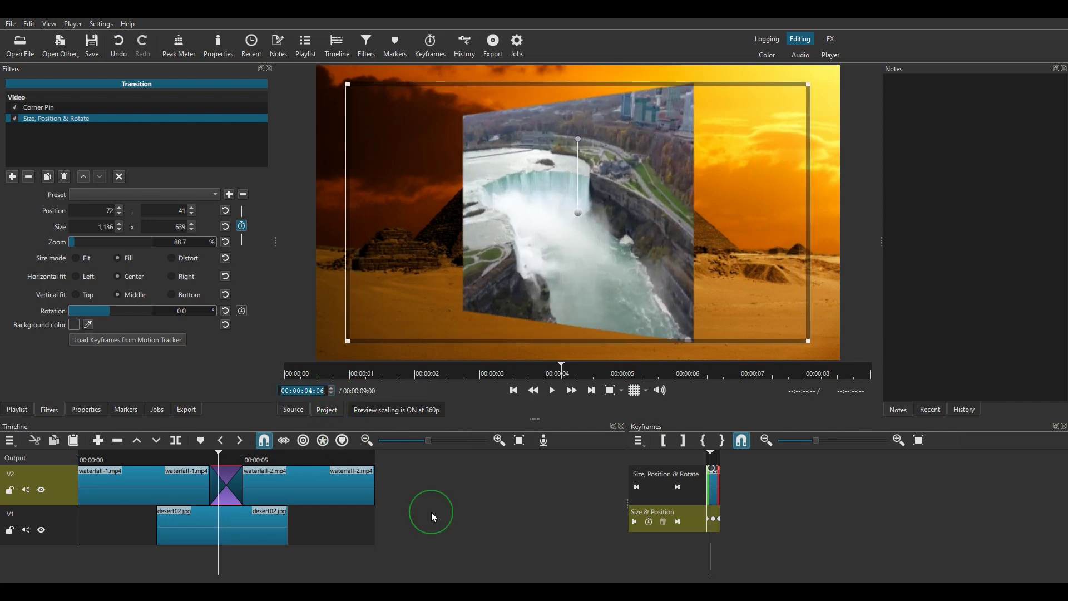
Show the playlist and add an audio track to the timeline for the sound effect
click(15, 410)
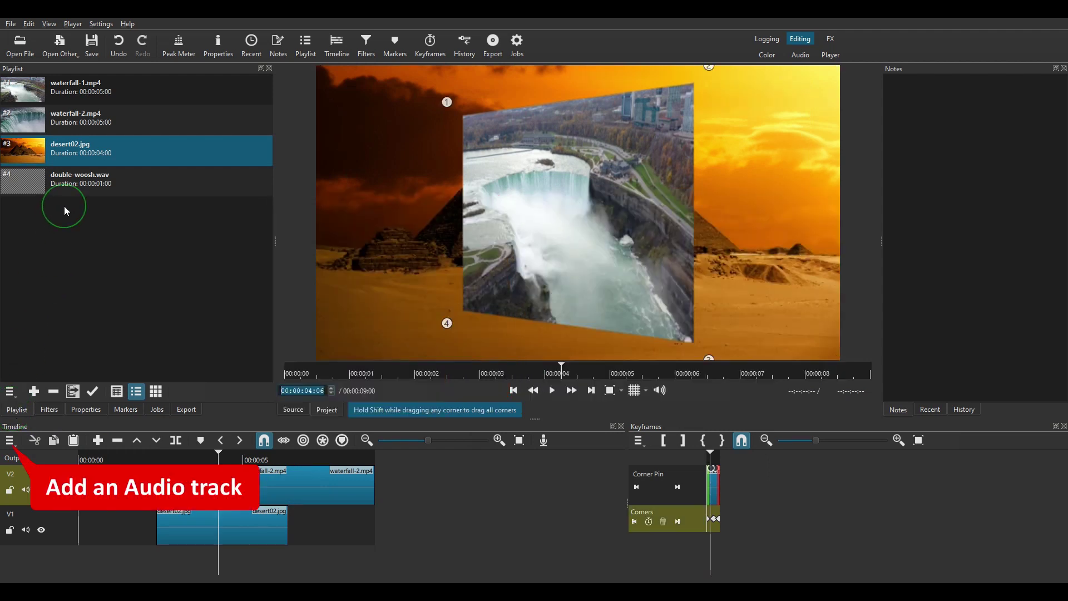
click(10, 441)
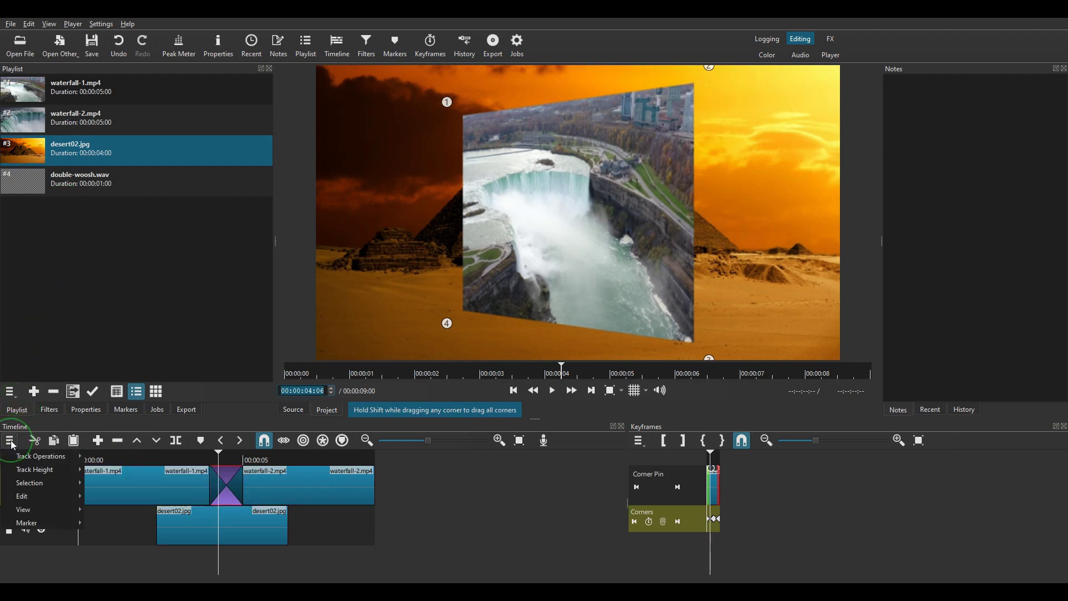
mouse_move(22, 457)
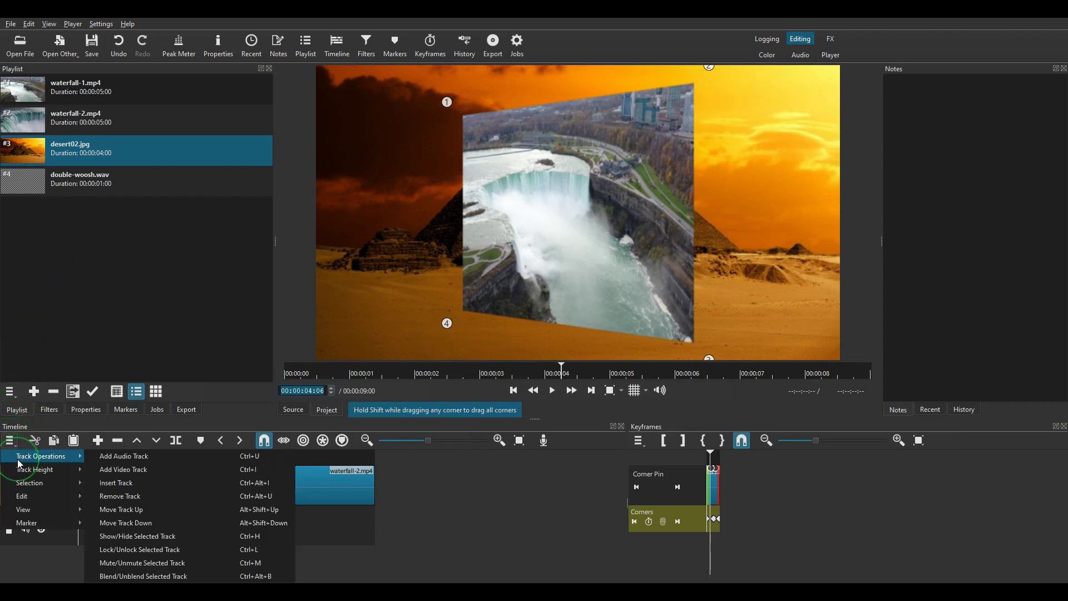
click(157, 460)
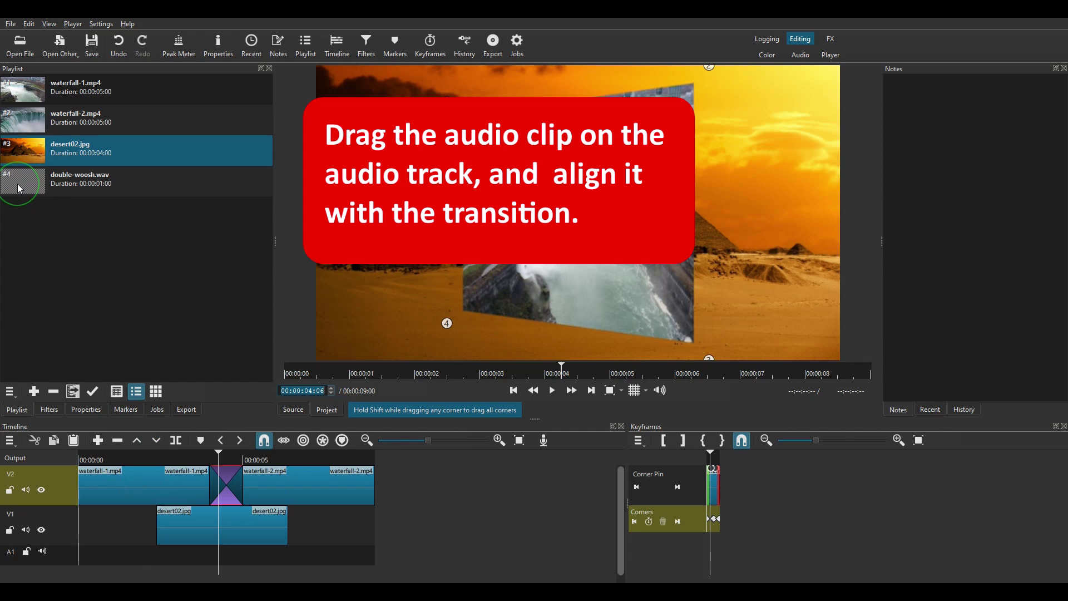
Place double-woosh.wav on the audio track aligned with the transition, and set the playhead at about 3 seconds, ahead of the transition
drag(19, 189, 315, 561)
click(248, 557)
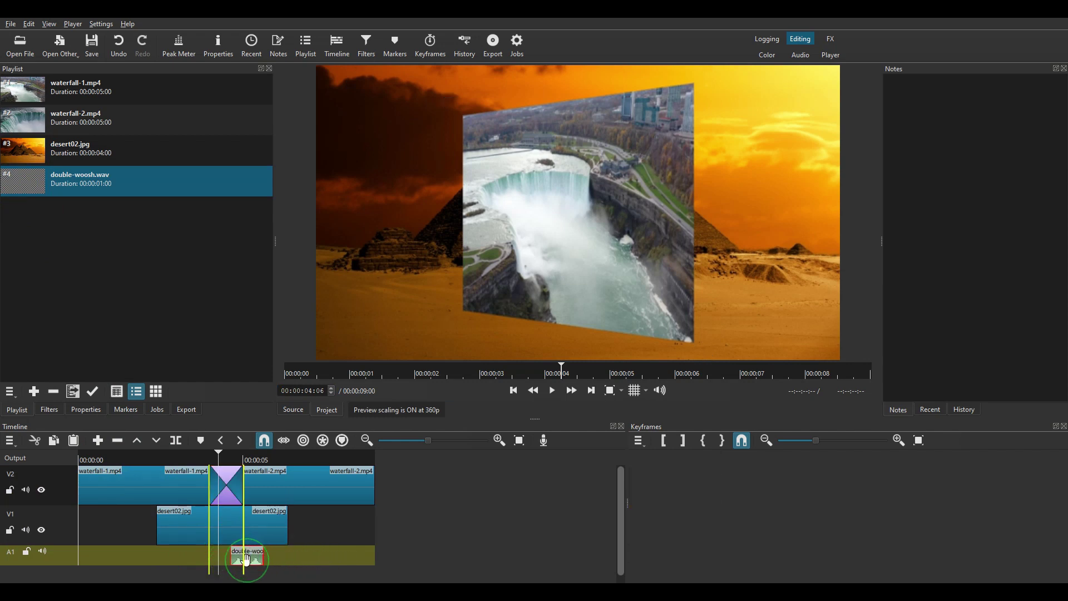
drag(247, 558, 227, 556)
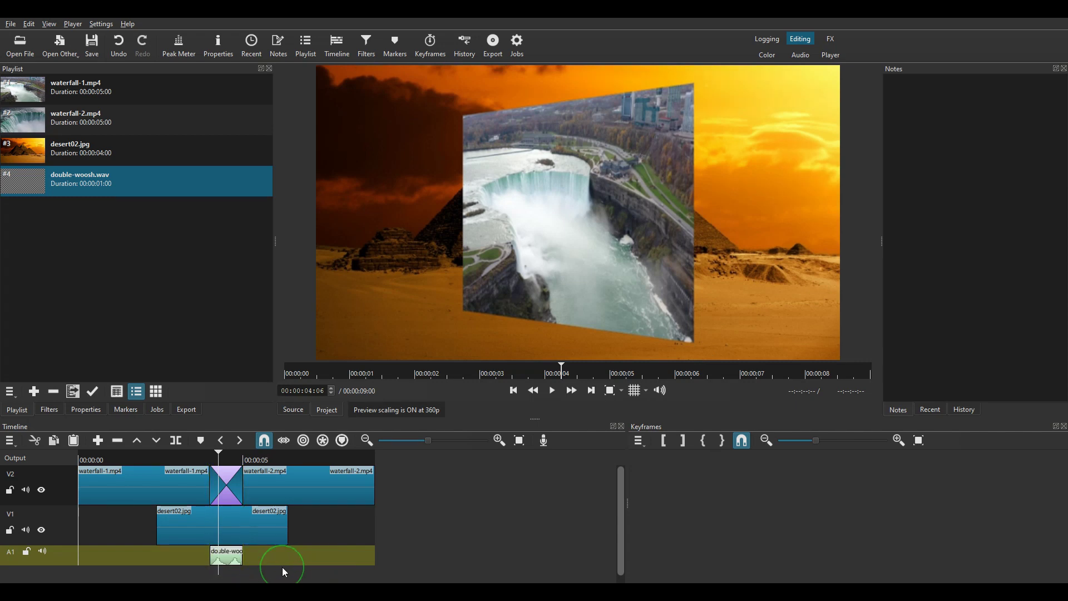
click(184, 460)
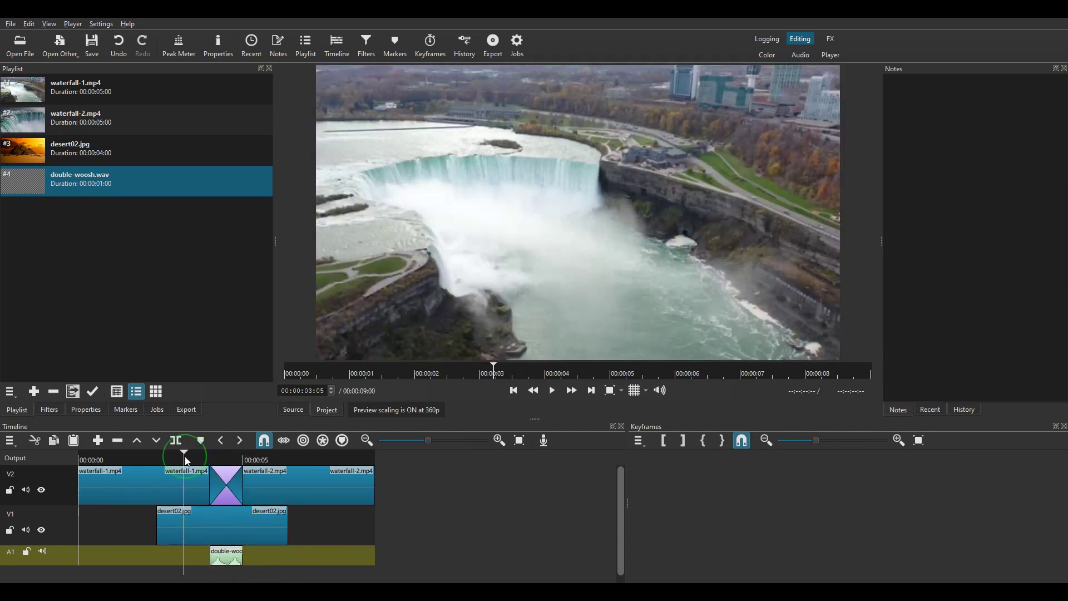